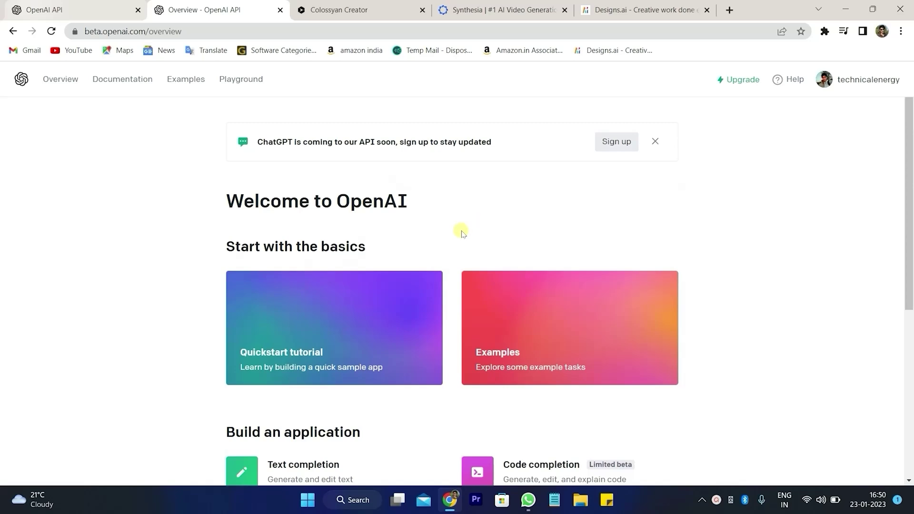
Step: Open the Playground and submit the prompt "how are you"
{"action": "left_click", "coordinate": [186, 80]}
{"action": "left_click", "coordinate": [241, 80]}
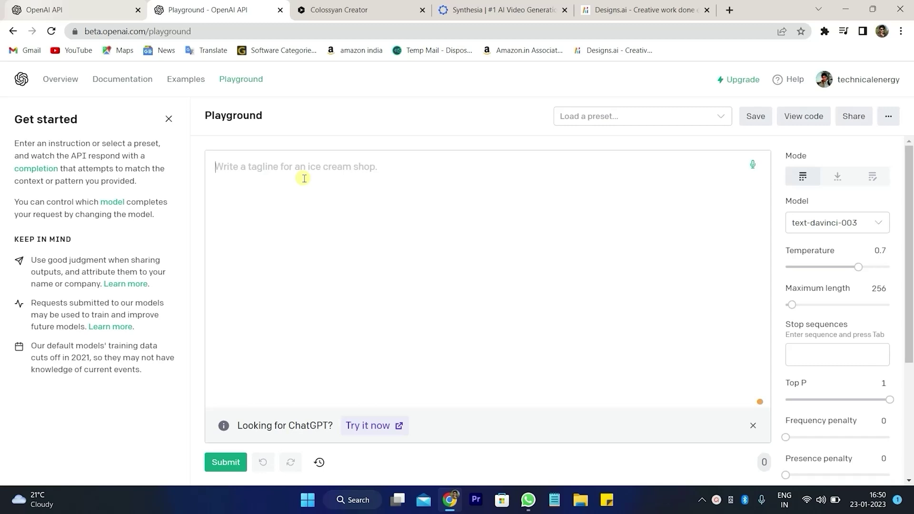
{"action": "type", "text": "ho"}
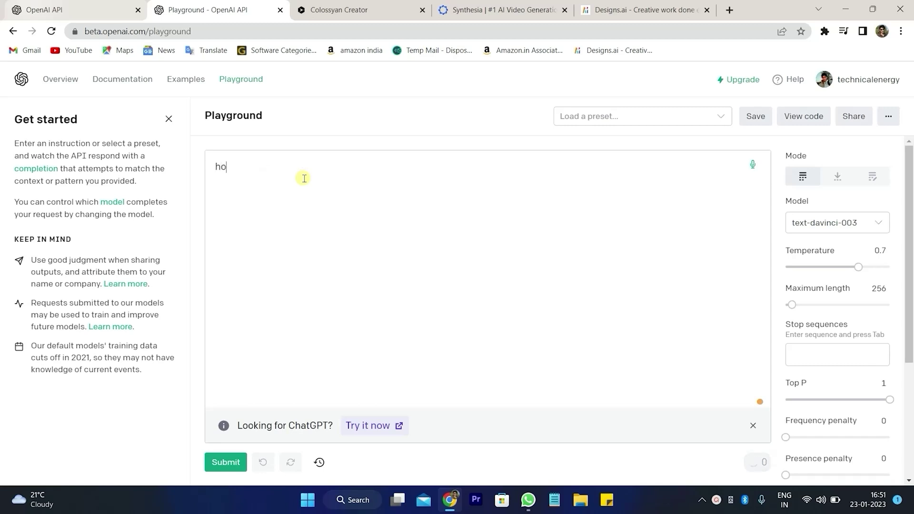
{"action": "type", "text": "w are you"}
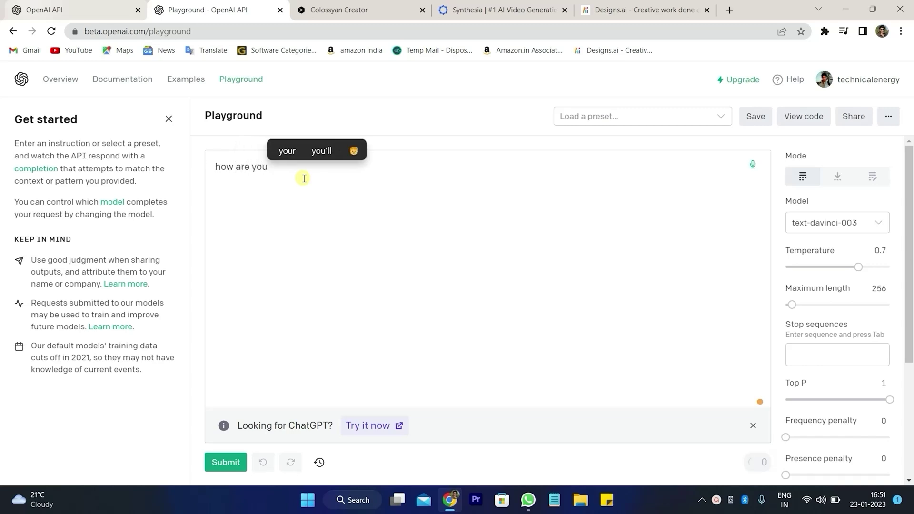
{"action": "key", "text": "Return"}
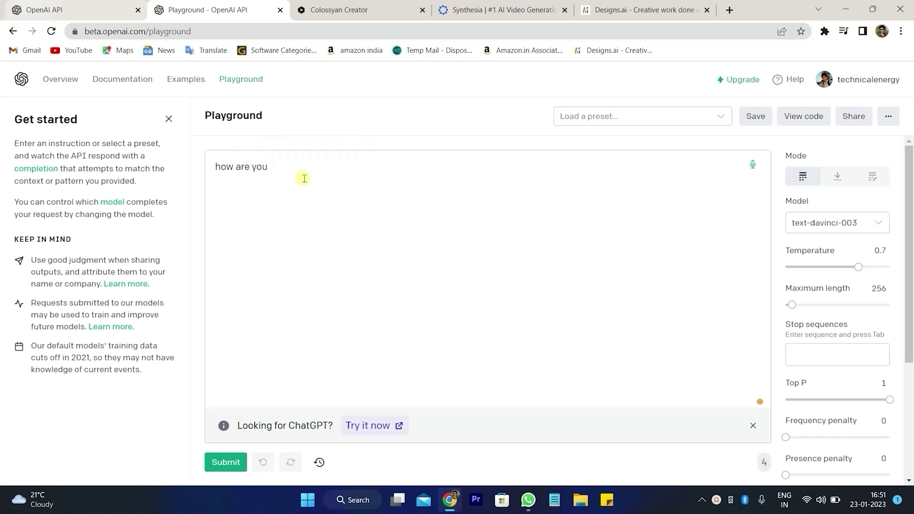
{"action": "left_click", "coordinate": [217, 463]}
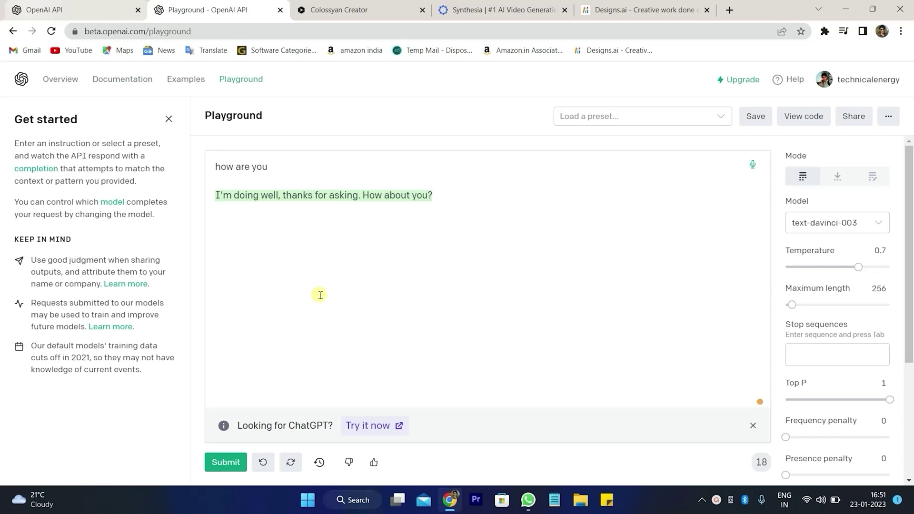
Step: Add the prompt "write a application for leave" below the first reply and submit it
{"action": "key", "text": "Return"}
{"action": "type", "text": "write a"}
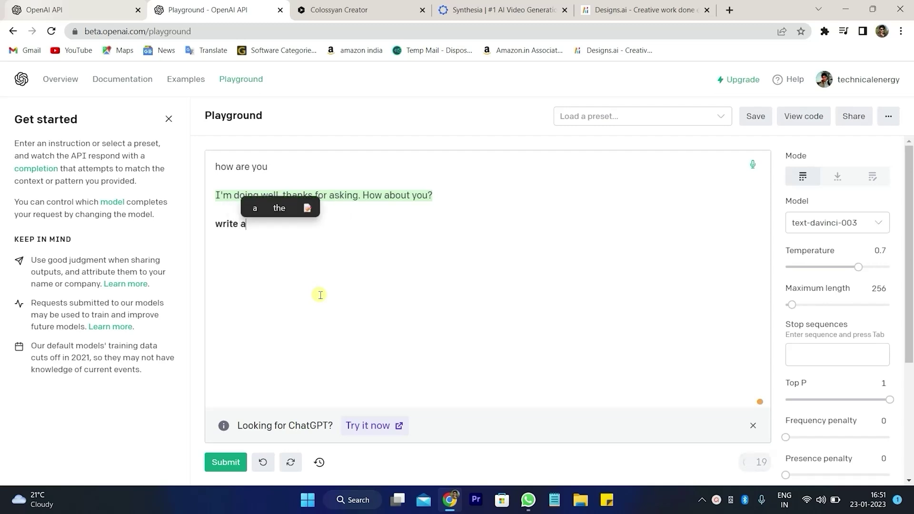
{"action": "type", "text": " appli"}
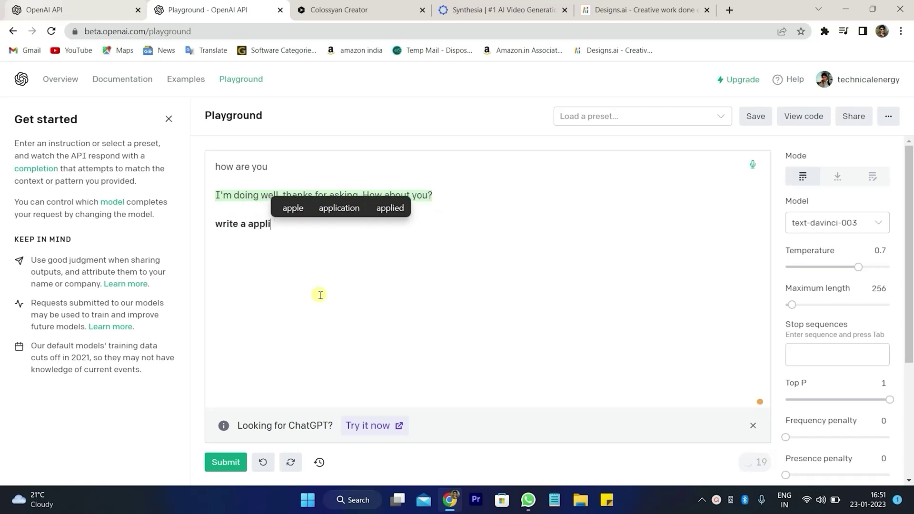
{"action": "type", "text": "cation "}
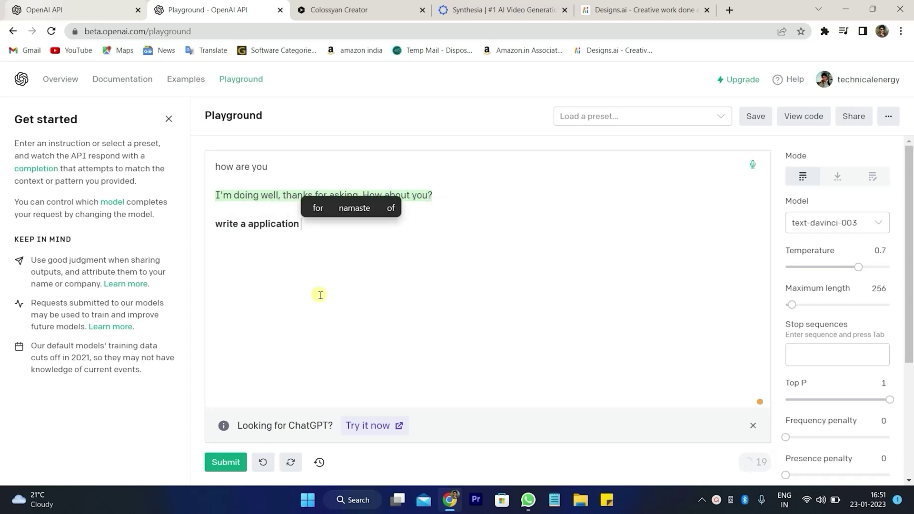
{"action": "type", "text": "for leave"}
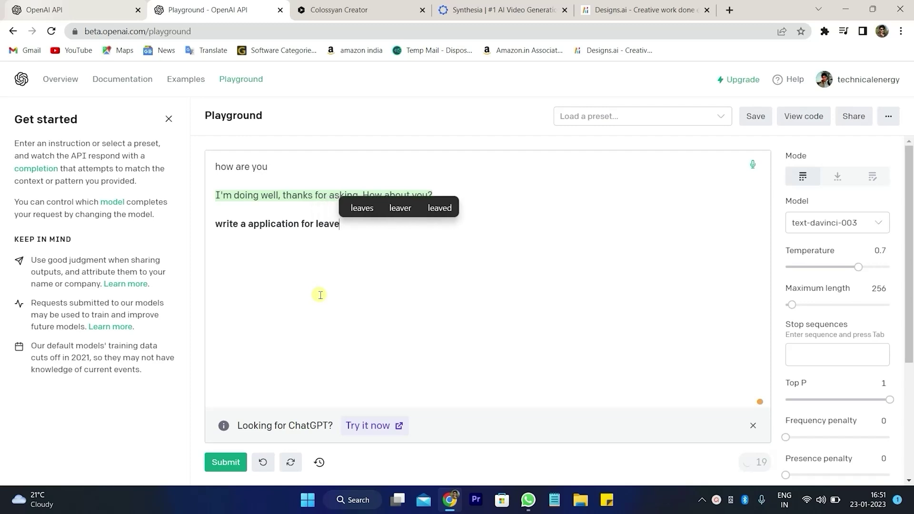
{"action": "key", "text": "Return"}
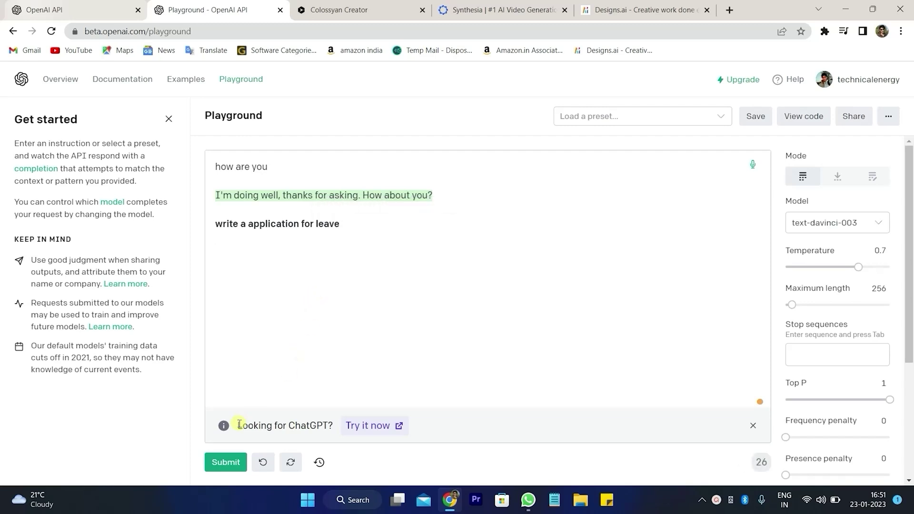
{"action": "left_click", "coordinate": [233, 460]}
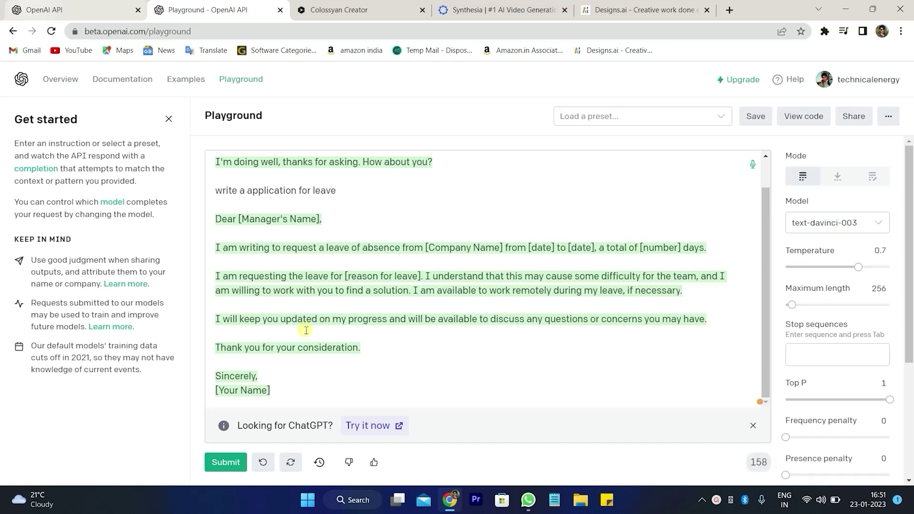
Step: Undo the generated leave application, submit the same prompt again, and regenerate the response
{"action": "left_click", "coordinate": [268, 467]}
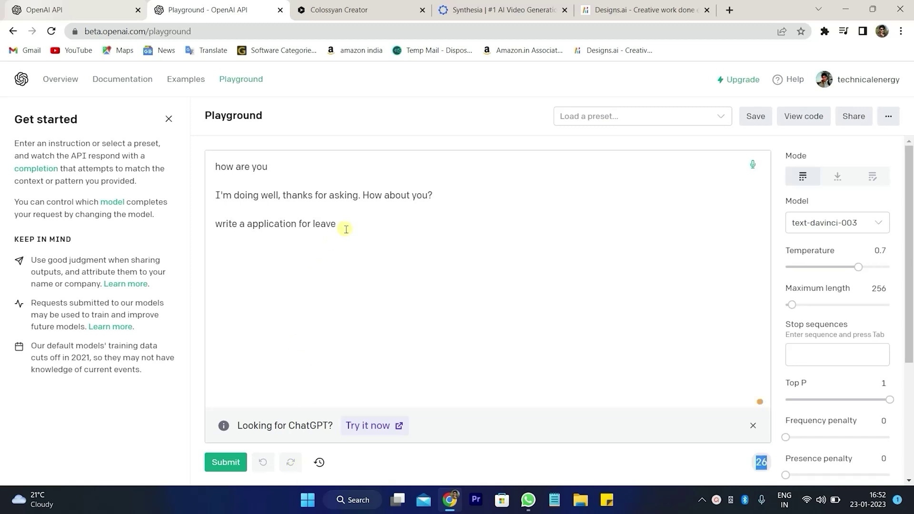
{"action": "left_click", "coordinate": [222, 462]}
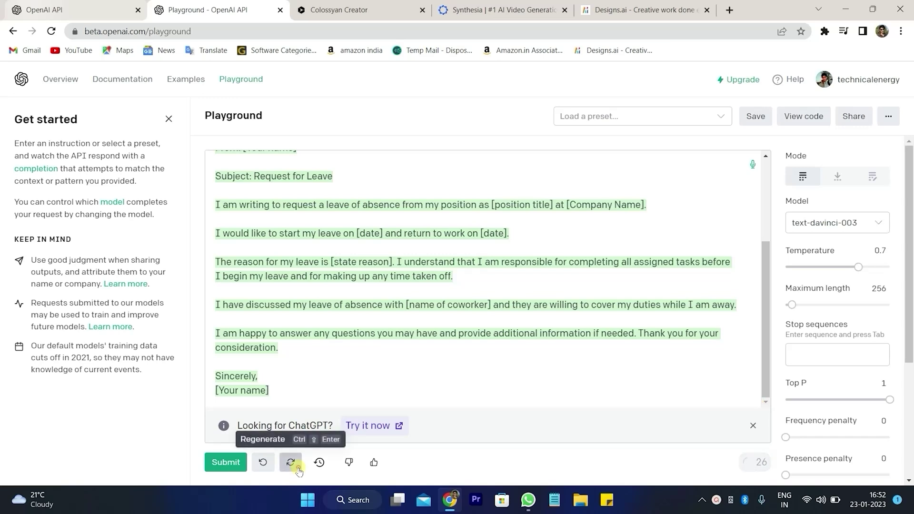
{"action": "left_click", "coordinate": [291, 464]}
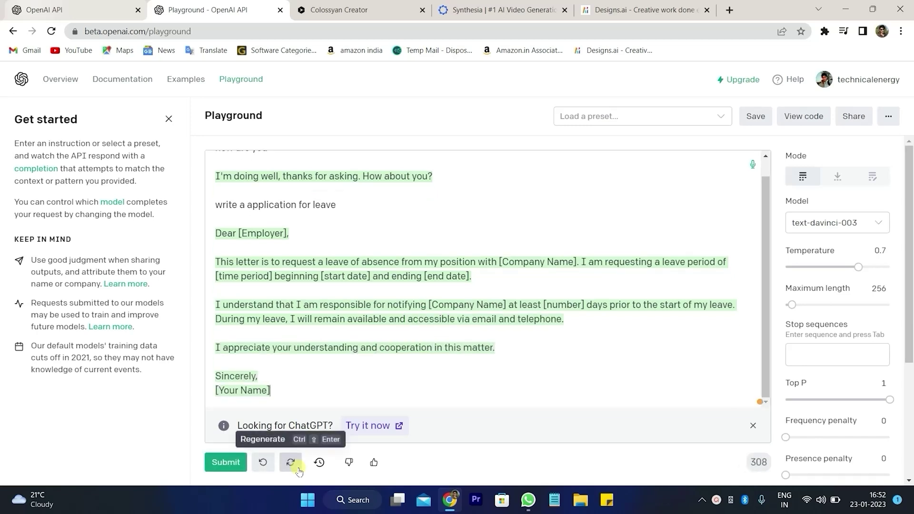
Step: Submit the prompt "write a articale on politics" below the leave letter, and regenerate the response
{"action": "left_click", "coordinate": [333, 390]}
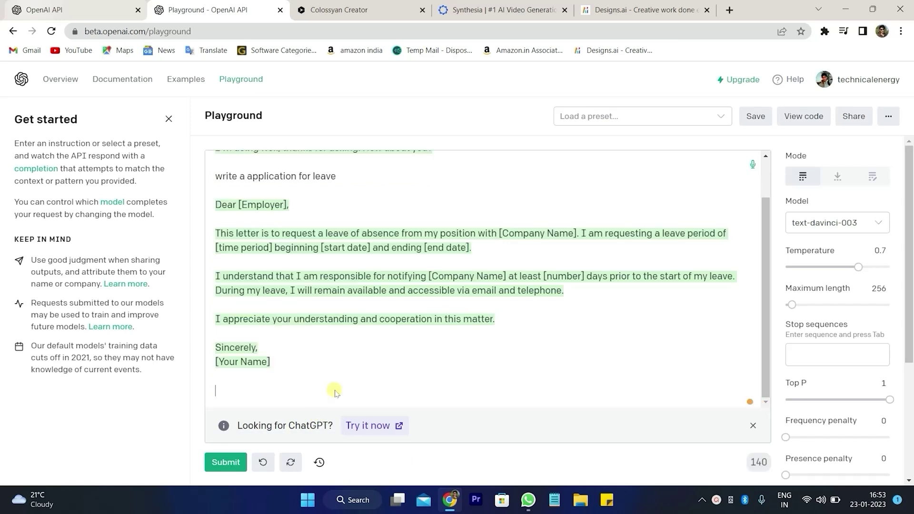
{"action": "type", "text": "write a w"}
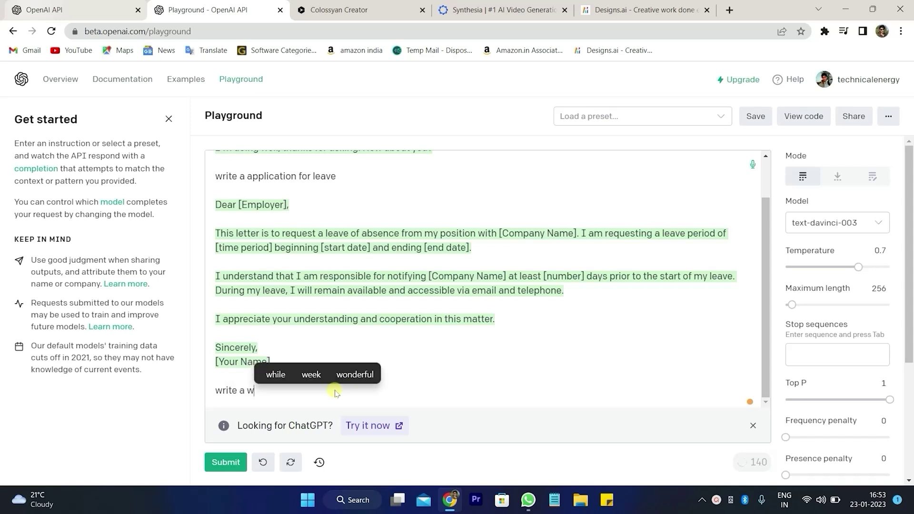
{"action": "key", "text": "BackSpace"}
{"action": "type", "text": "arti"}
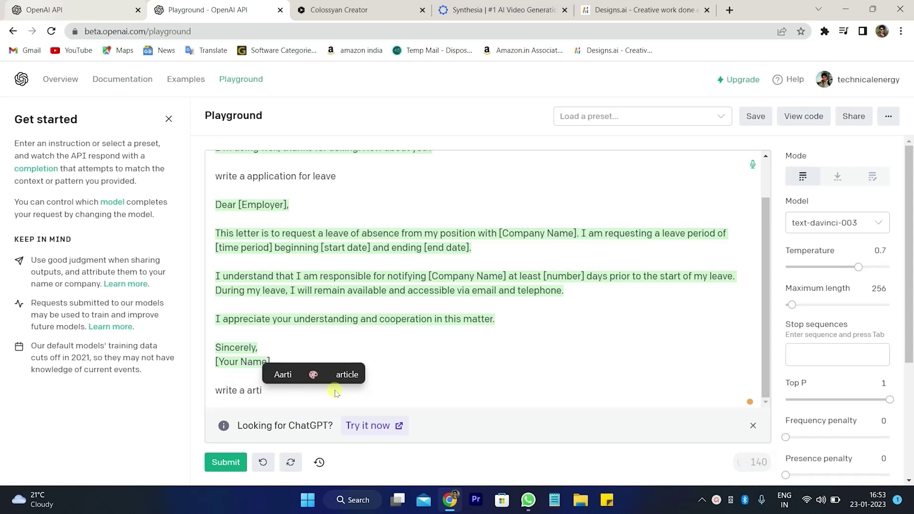
{"action": "type", "text": "cale on "}
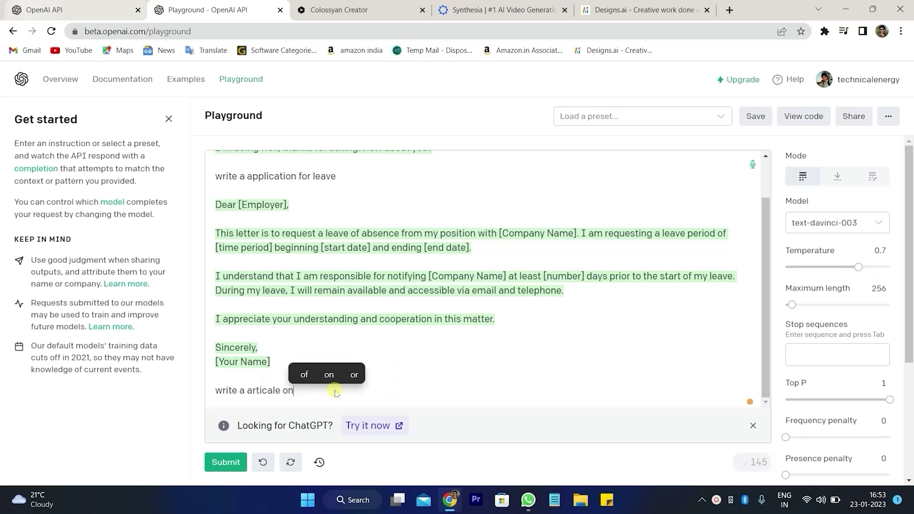
{"action": "type", "text": "olitices"}
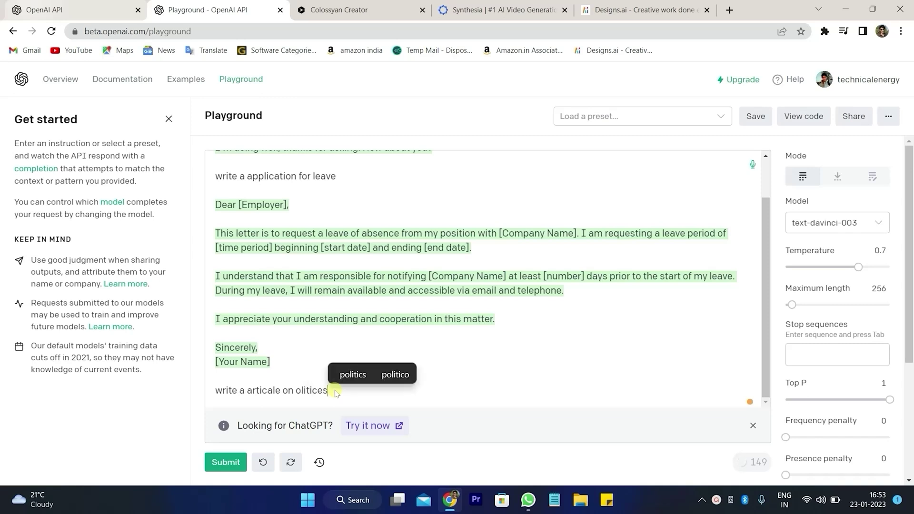
{"action": "left_click", "coordinate": [360, 374]}
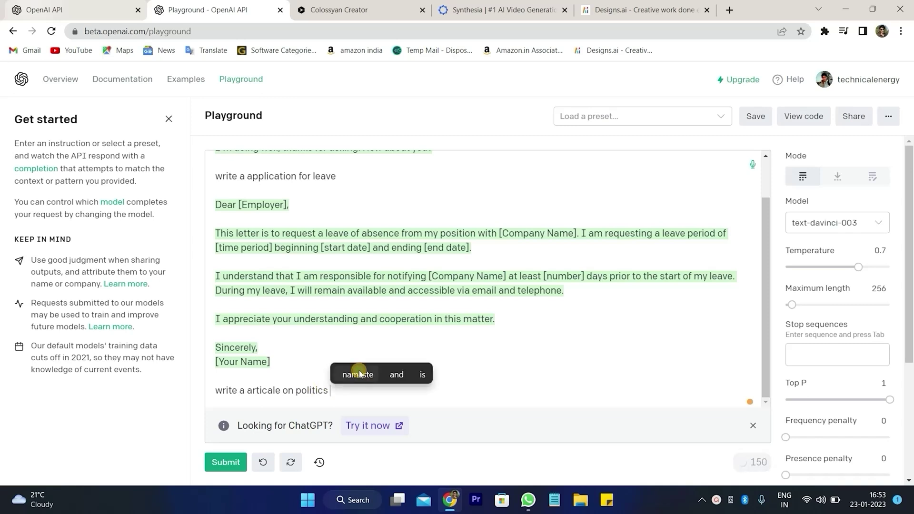
{"action": "left_click", "coordinate": [232, 462]}
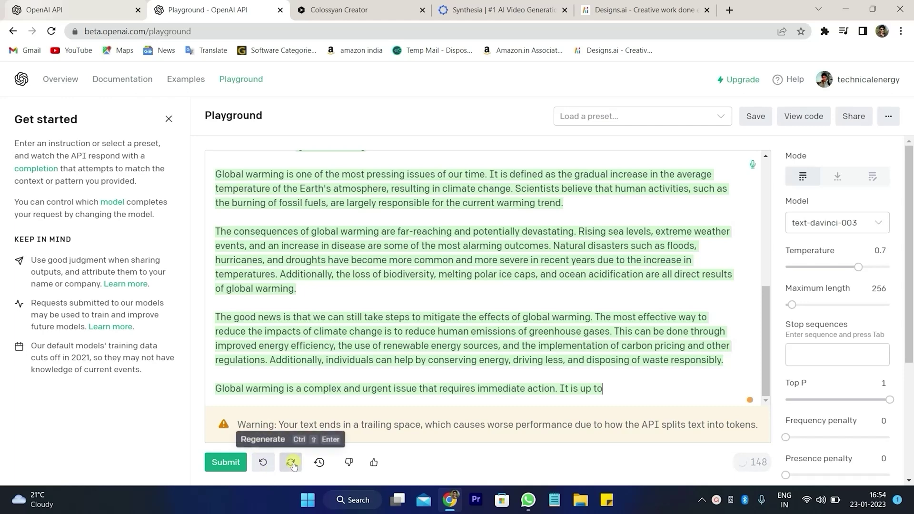
{"action": "left_click", "coordinate": [291, 462]}
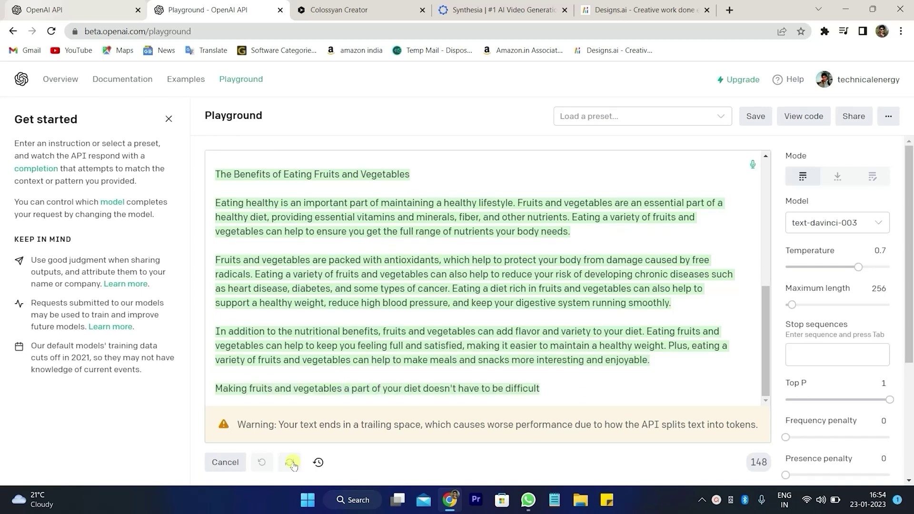
Step: Submit the prompt "write a eassy on cow" at the end of the conversation
{"action": "left_click", "coordinate": [344, 386]}
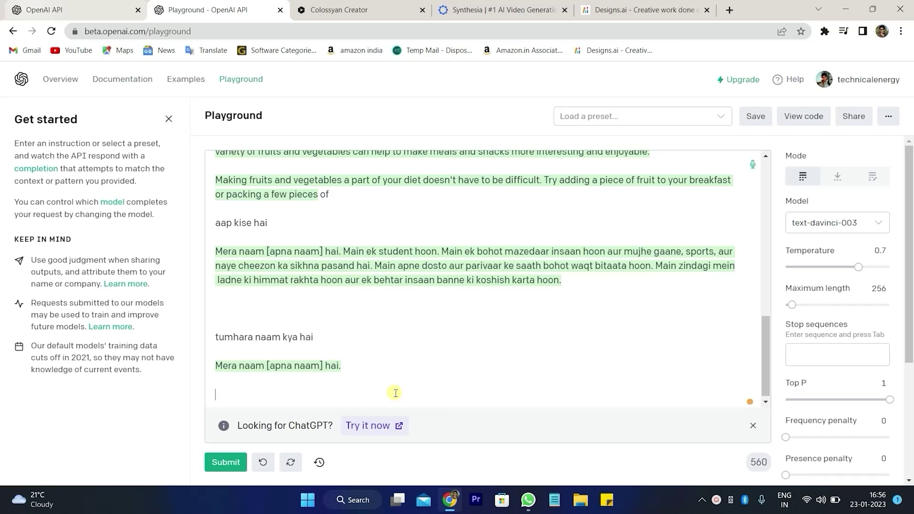
{"action": "type", "text": "wr"}
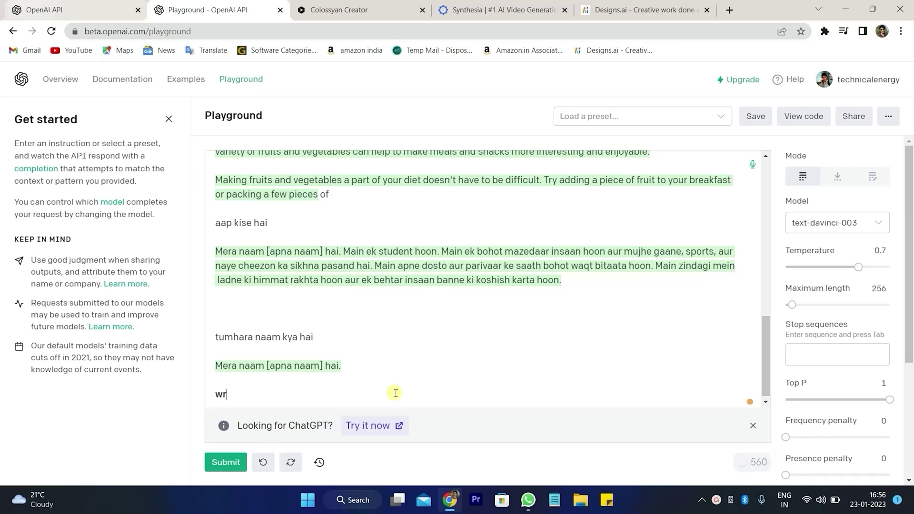
{"action": "type", "text": "ite a eassa"}
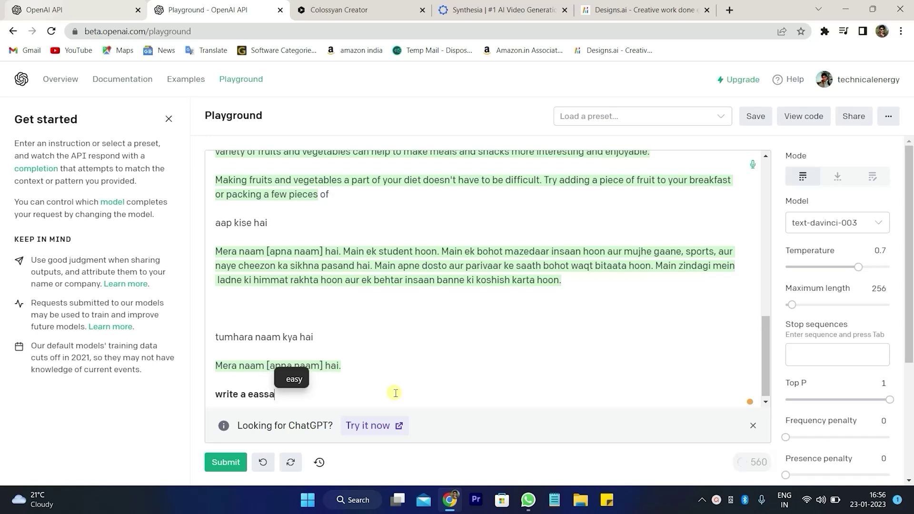
{"action": "type", "text": "t"}
{"action": "type", "text": "y on "}
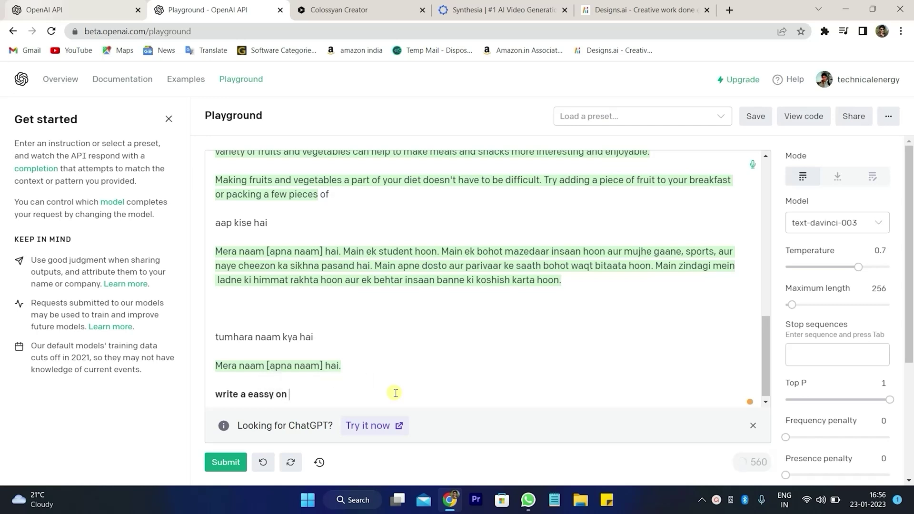
{"action": "type", "text": "cow"}
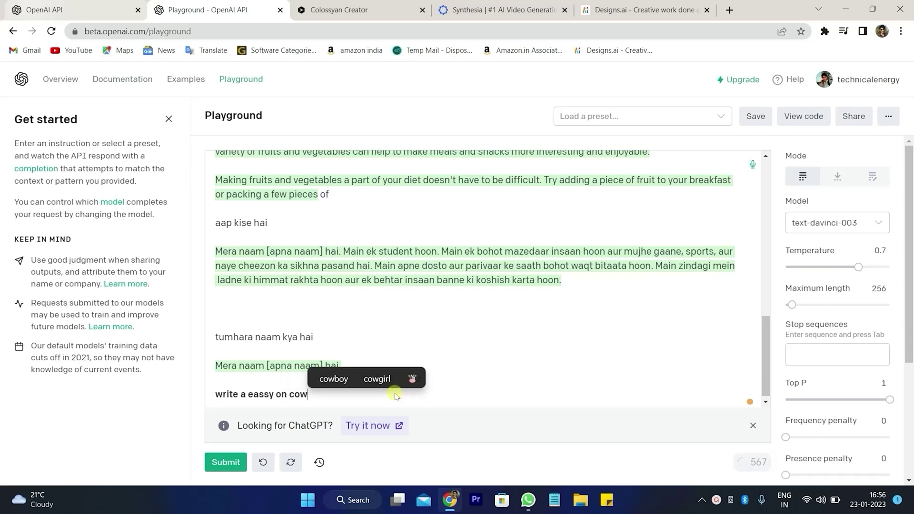
{"action": "key", "text": "Return"}
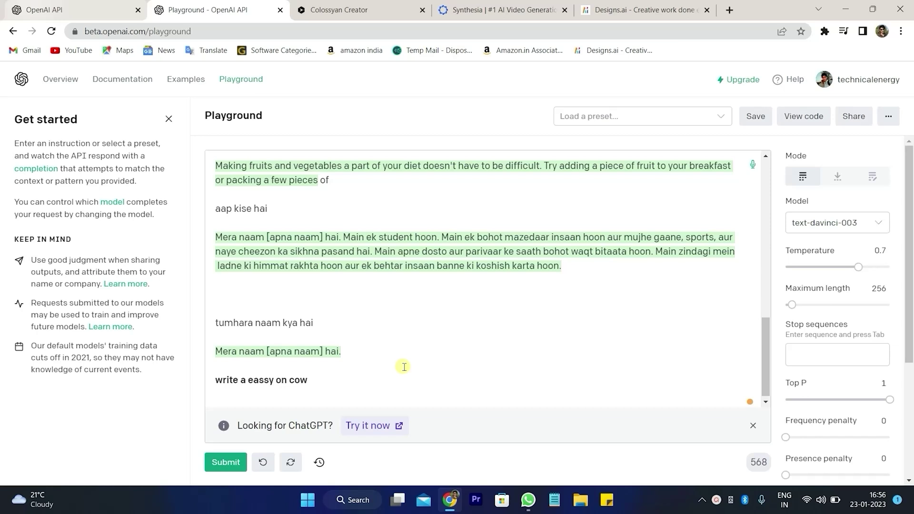
{"action": "key", "text": "ctrl+Return"}
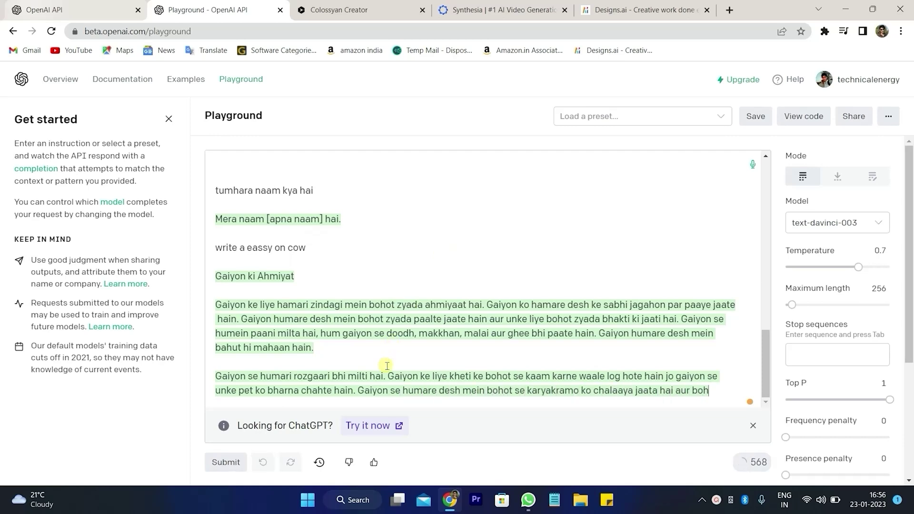
Step: View the speech-to-text upload and recording options, then close them without adding any audio
{"action": "left_click", "coordinate": [753, 167]}
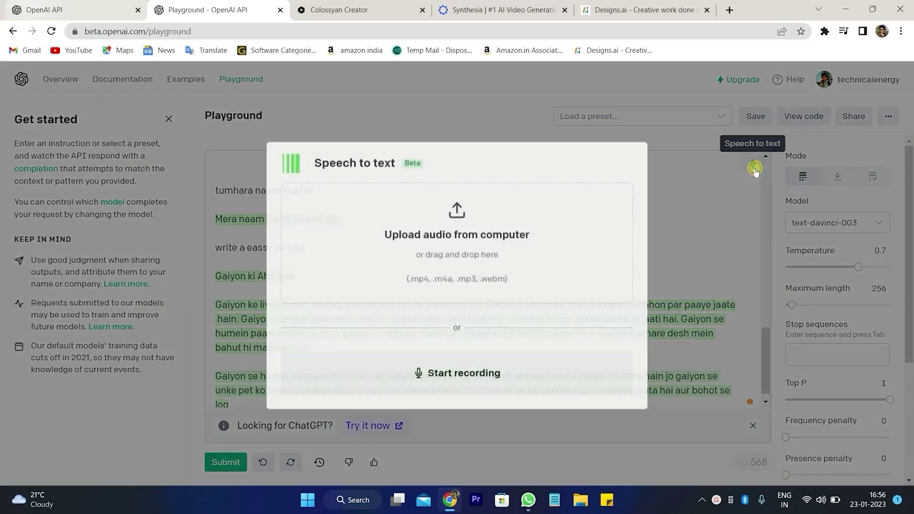
{"action": "left_click", "coordinate": [690, 314]}
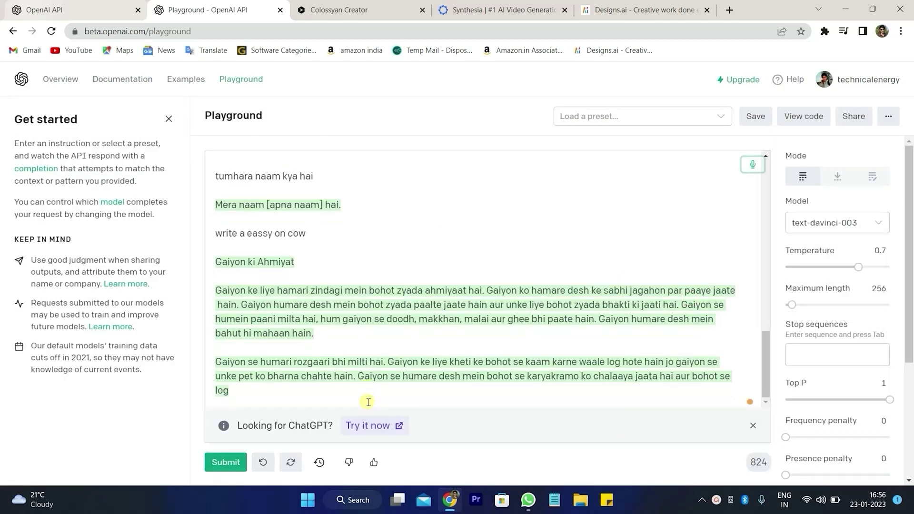
Step: Submit the prompt "wite a eassy on cow in english" below the generated Hindi essay on cows
{"action": "left_click", "coordinate": [318, 397]}
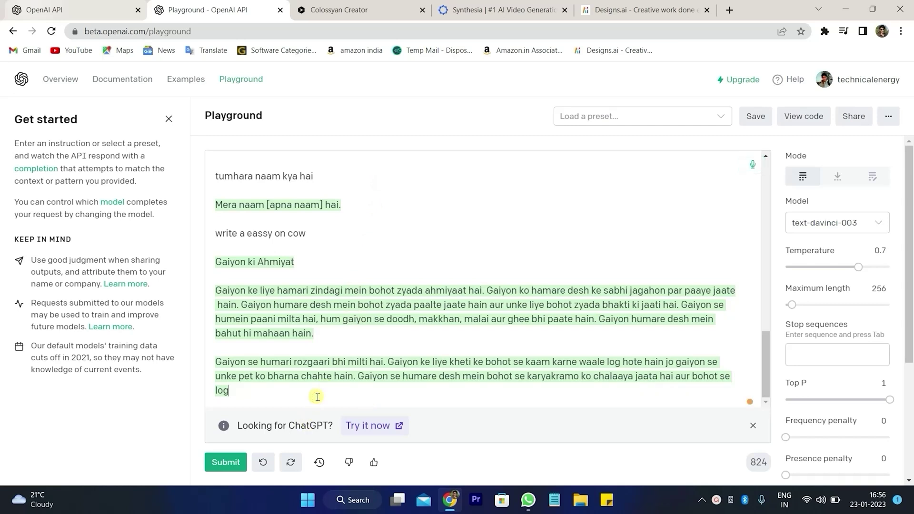
{"action": "key", "text": "Return"}
{"action": "key", "text": "Return"}
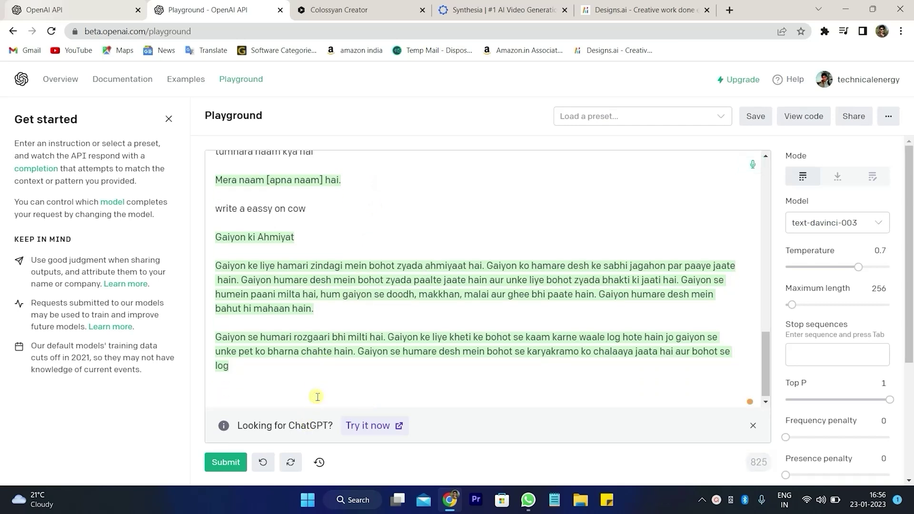
{"action": "type", "text": "wit"}
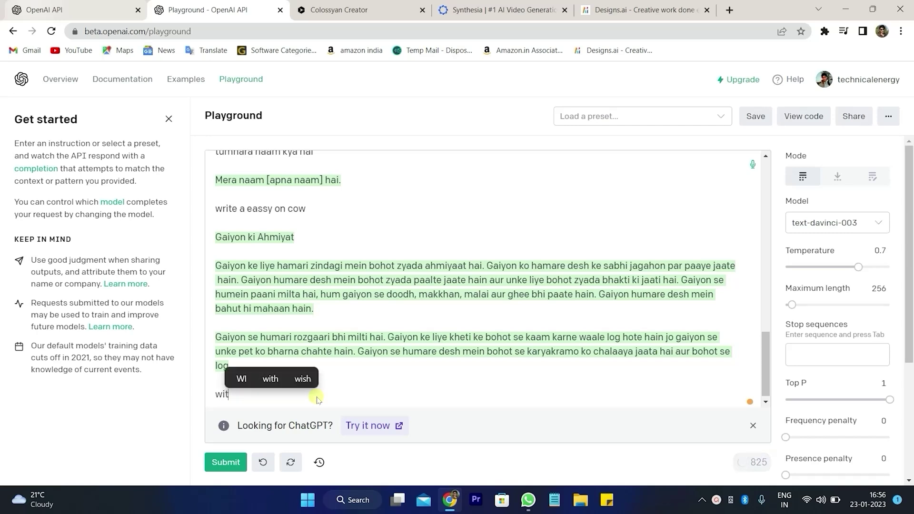
{"action": "type", "text": "e a eassy on co"}
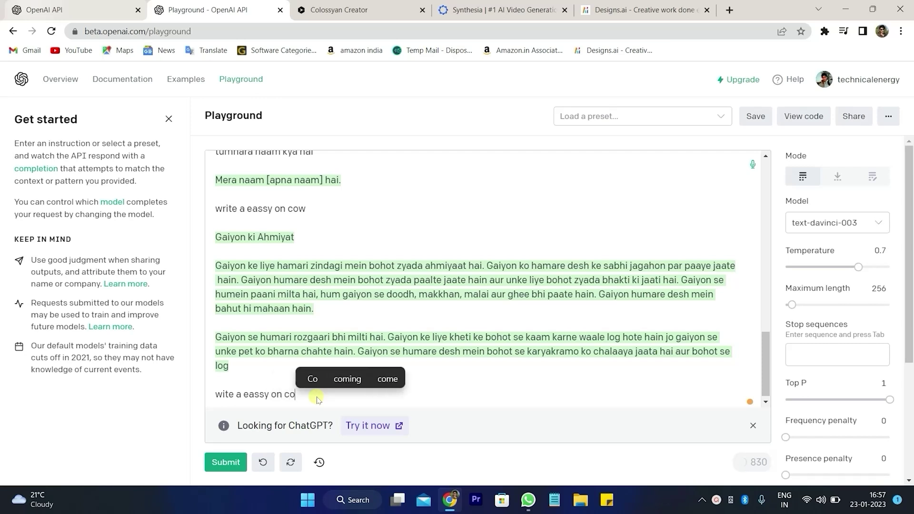
{"action": "type", "text": "w in"}
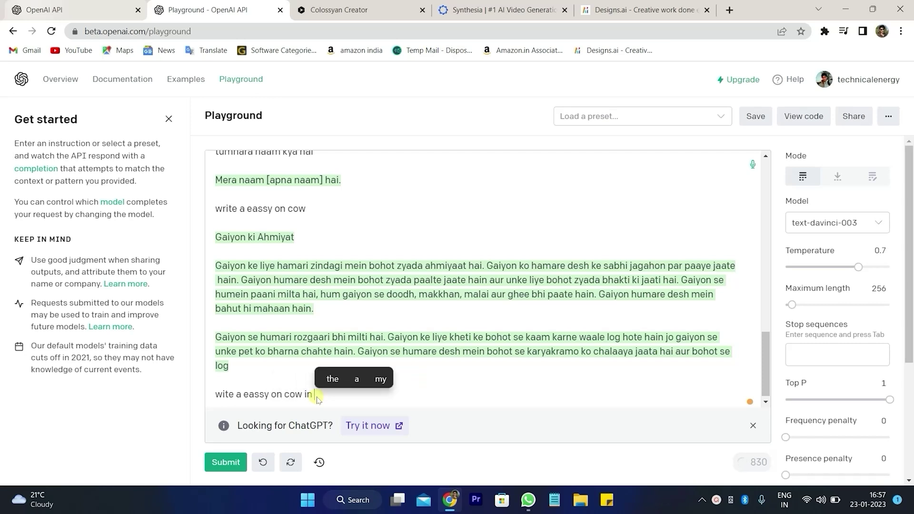
{"action": "type", "text": " english"}
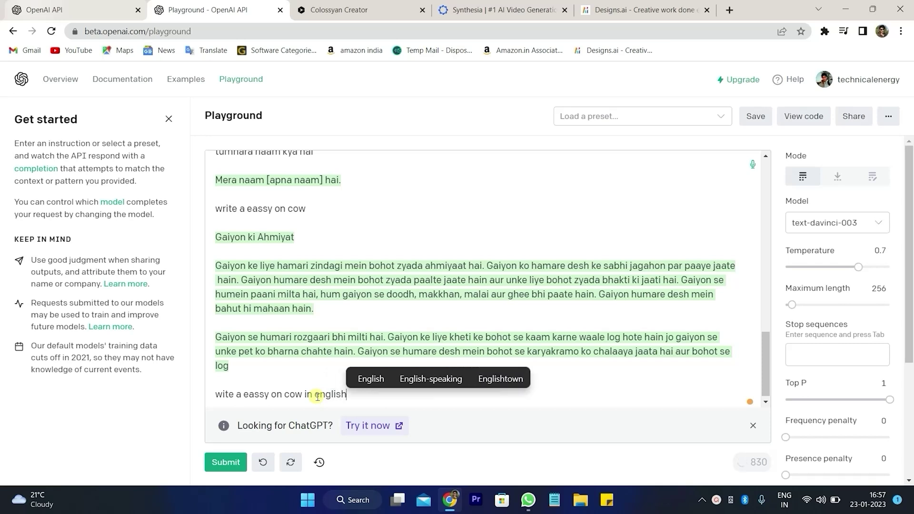
{"action": "key", "text": "Return"}
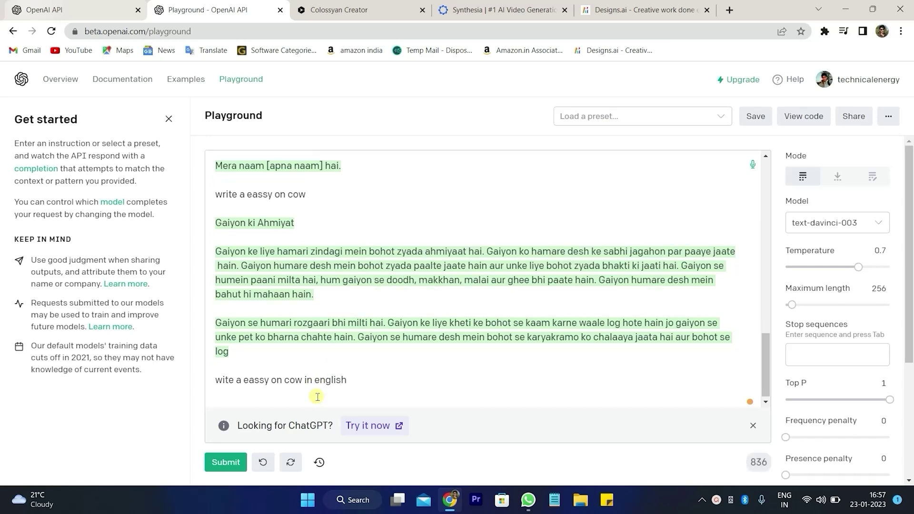
{"action": "key", "text": "ctrl+Return"}
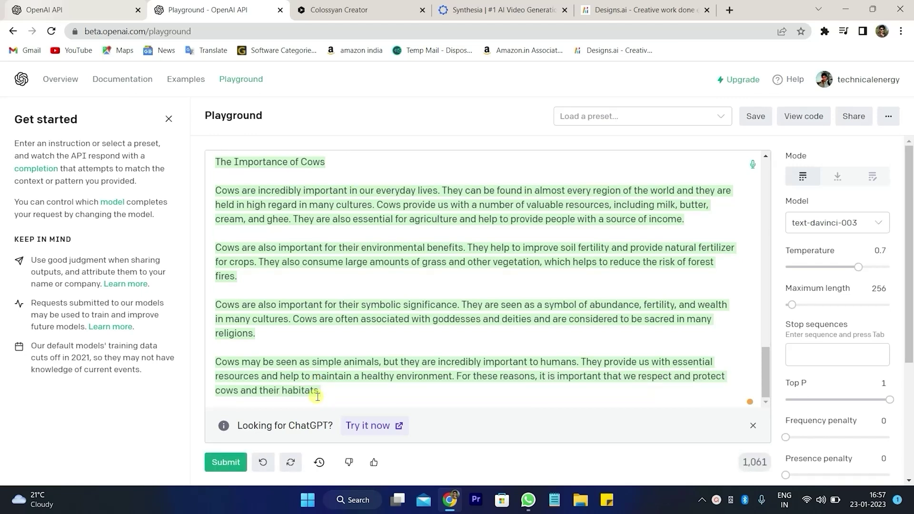
Step: Submit the prompt "write a mail for joinging" below the English essay on cows
{"action": "key", "text": "Return"}
{"action": "key", "text": "Return"}
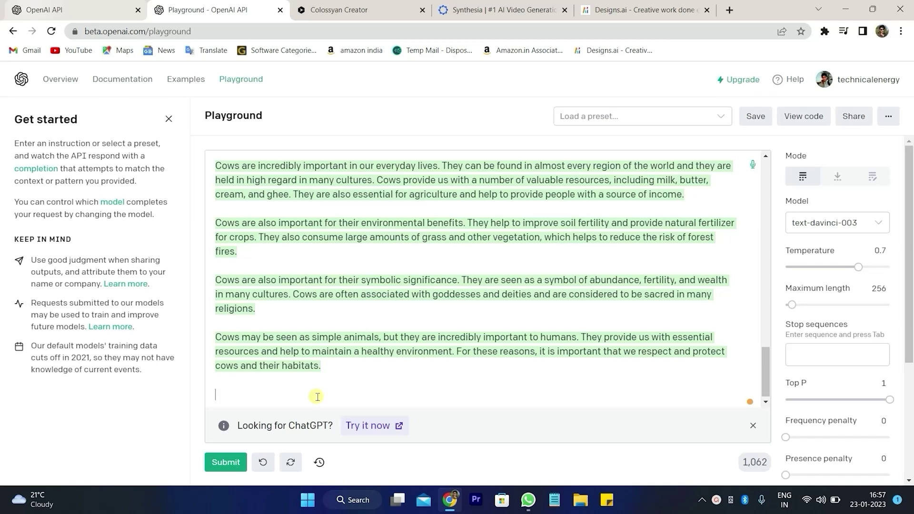
{"action": "type", "text": "write"}
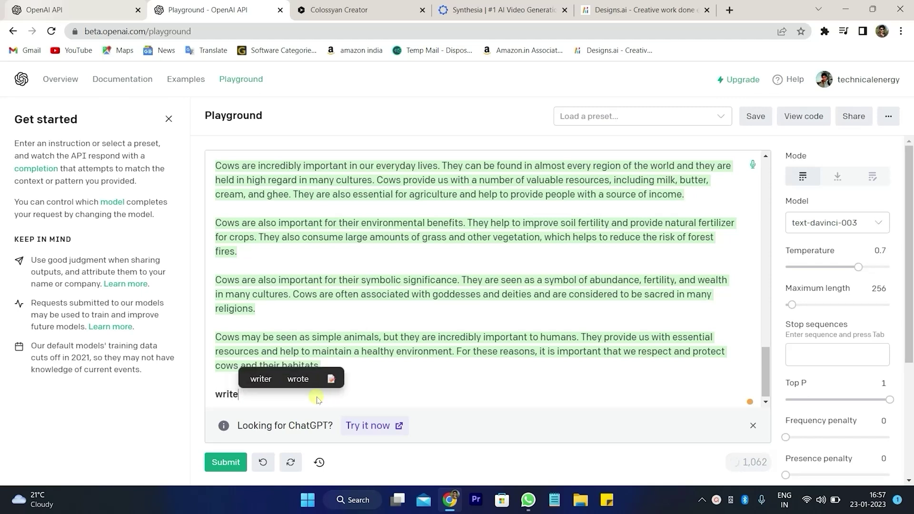
{"action": "type", "text": " a "}
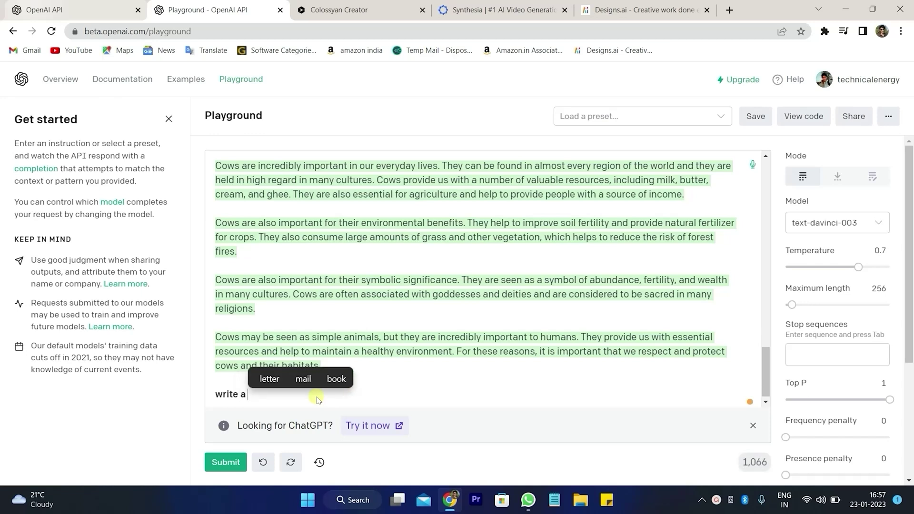
{"action": "type", "text": "mail"}
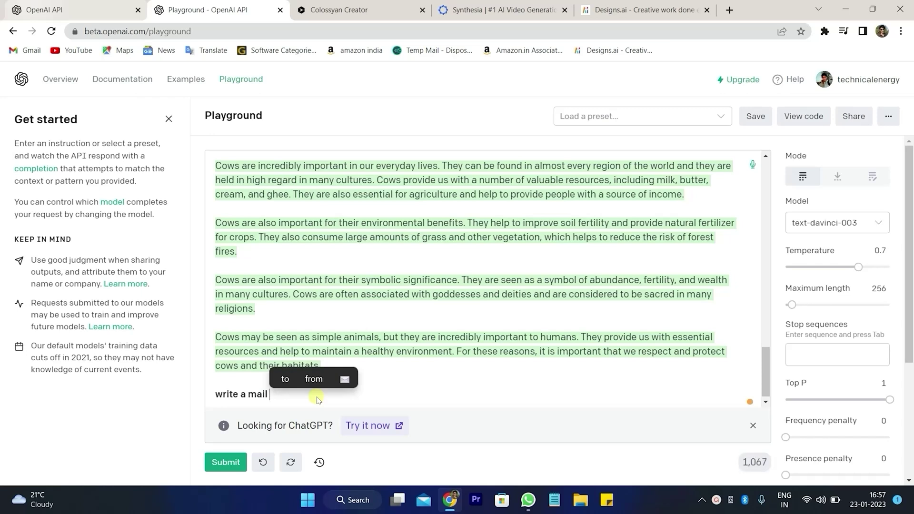
{"action": "type", "text": " for "}
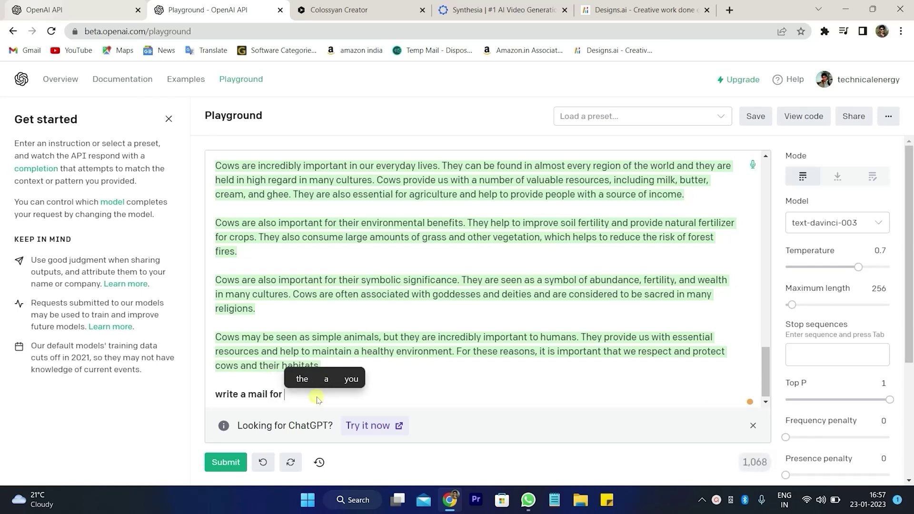
{"action": "type", "text": "joinging"}
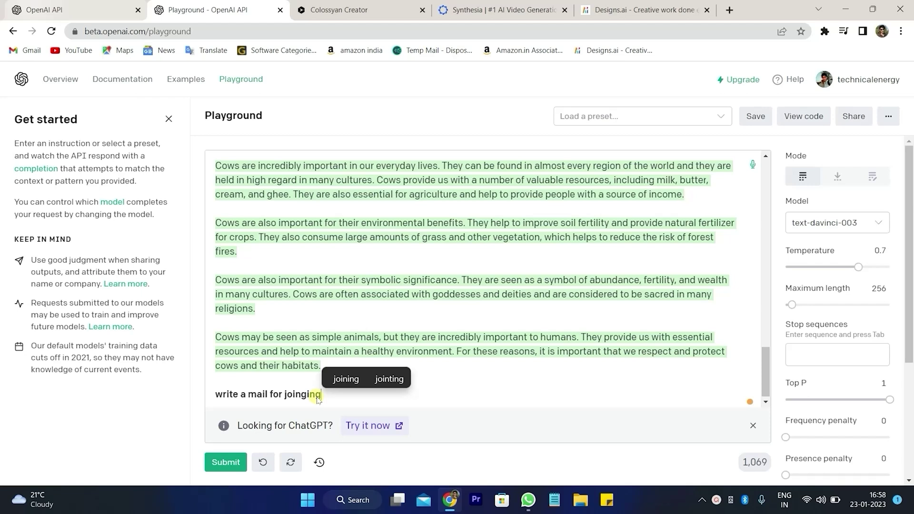
{"action": "key", "text": "ctrl+Return"}
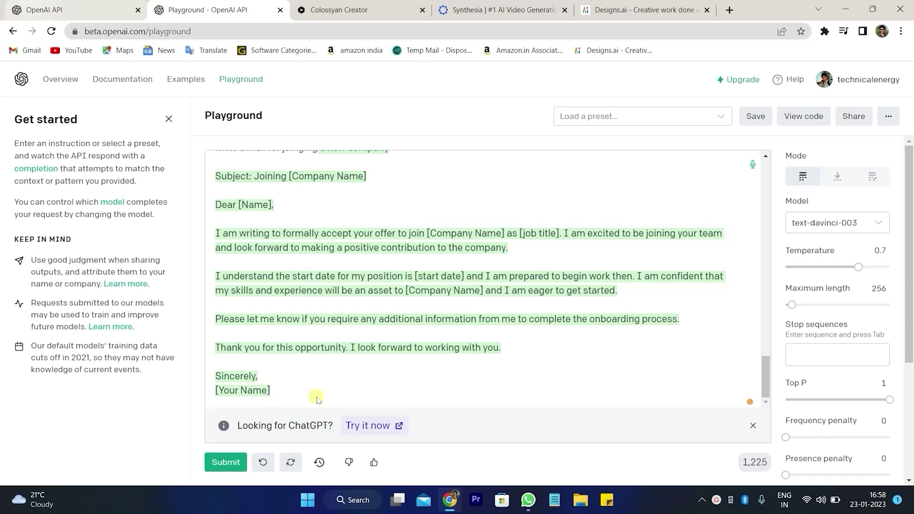
Step: Highlight the note on the models' 2021 training data cutoff, and close the Get started guide
{"action": "triple_click", "coordinate": [70, 358]}
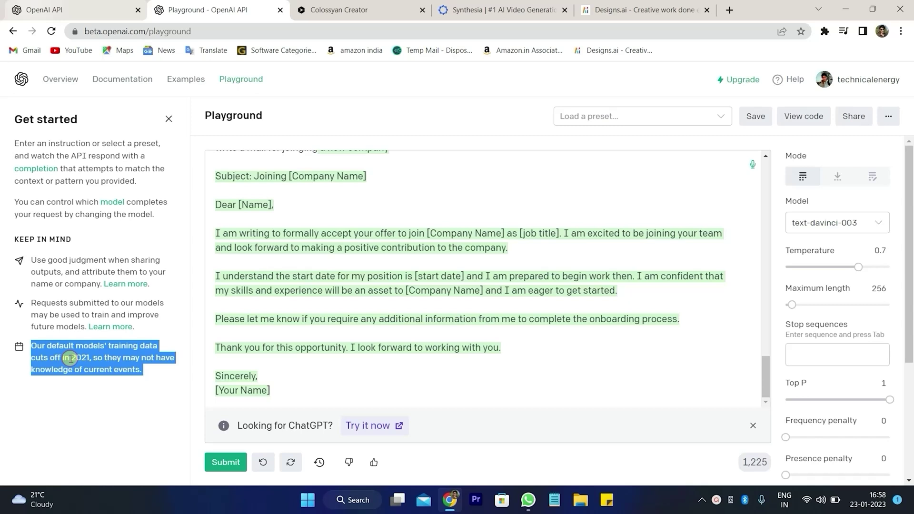
{"action": "left_click", "coordinate": [168, 119]}
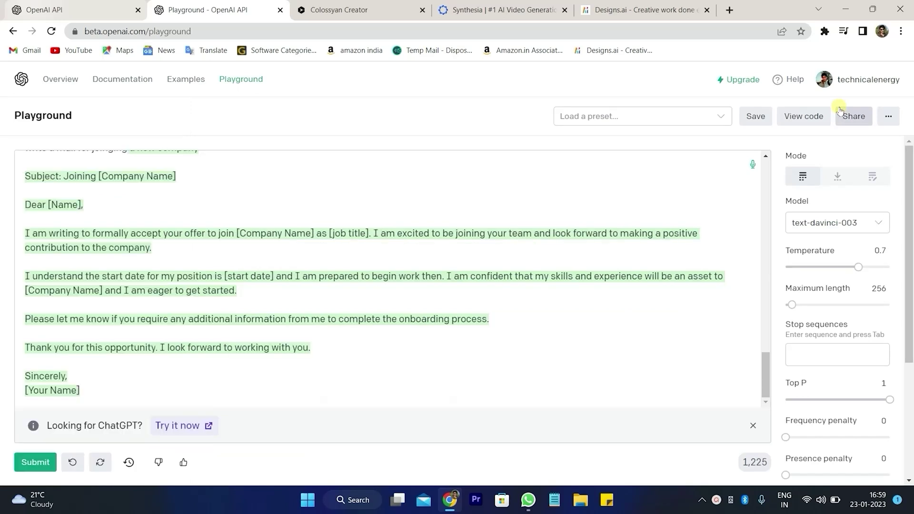
Step: Switch to the Colossyan Creator site, look over its features, and start creating an AI video
{"action": "left_click", "coordinate": [386, 19]}
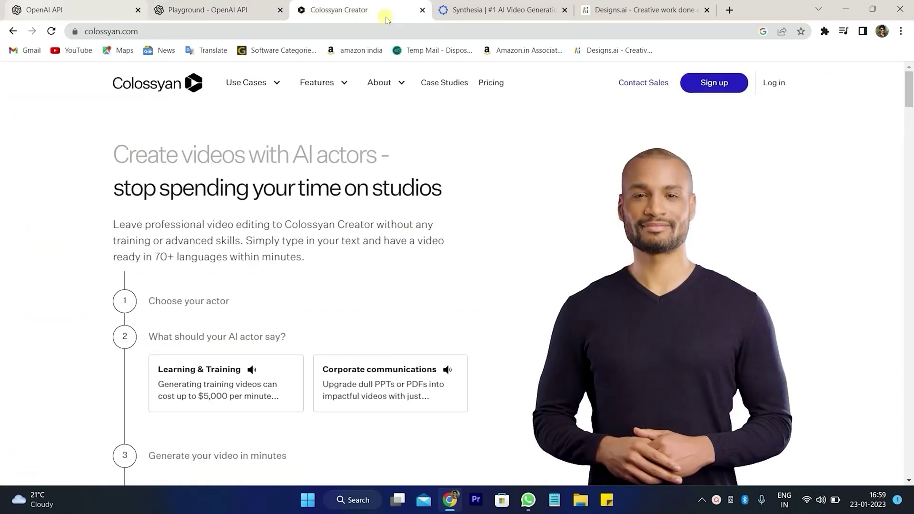
{"action": "mouse_move", "coordinate": [317, 82]}
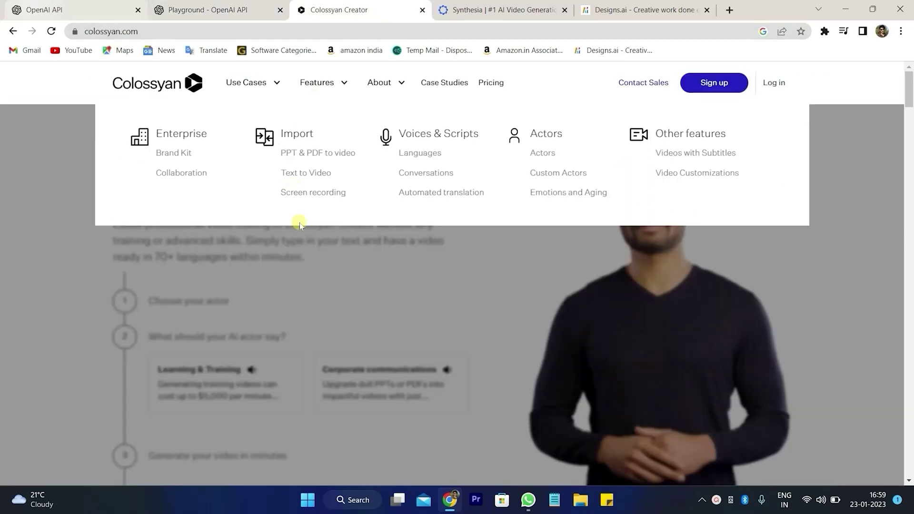
{"action": "scroll", "coordinate": [279, 276], "scroll_direction": "down", "scroll_amount": 5}
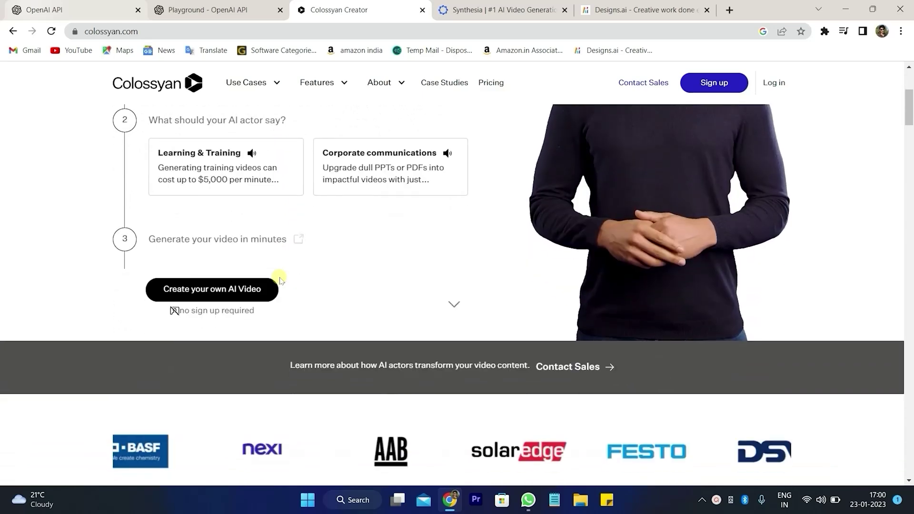
{"action": "left_click", "coordinate": [252, 288]}
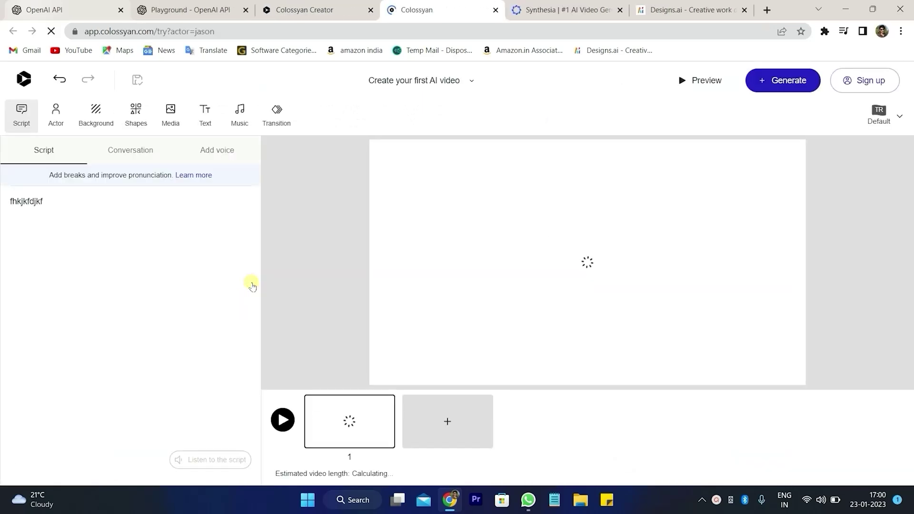
Step: Replace the scene's sample script with "my name is" followed by a first name, and listen to the narration
{"action": "left_click", "coordinate": [104, 191]}
{"action": "key", "text": "ctrl+a"}
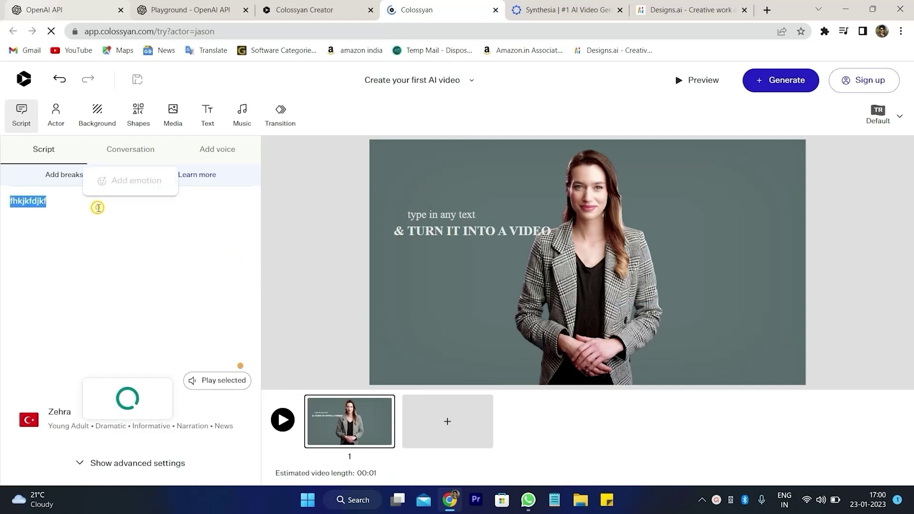
{"action": "key", "text": "BackSpace"}
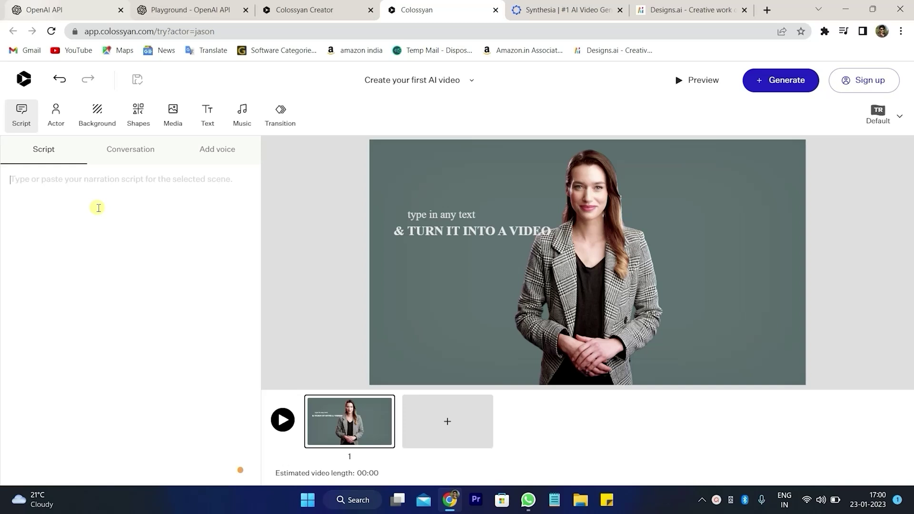
{"action": "type", "text": "my"}
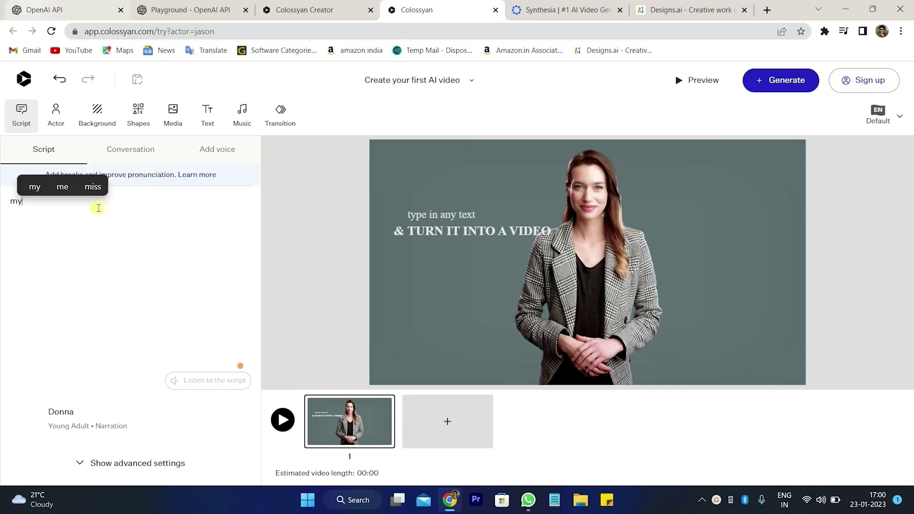
{"action": "type", "text": " nmae"}
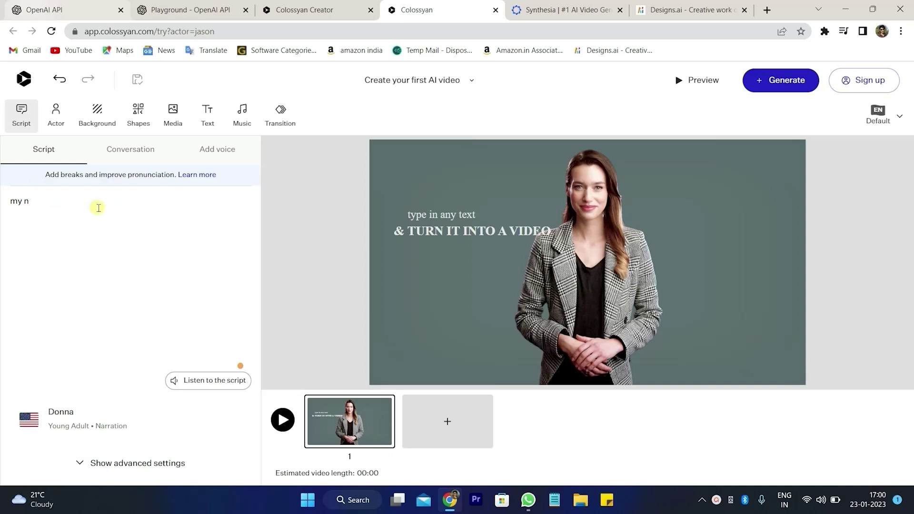
{"action": "type", "text": "me is ram"}
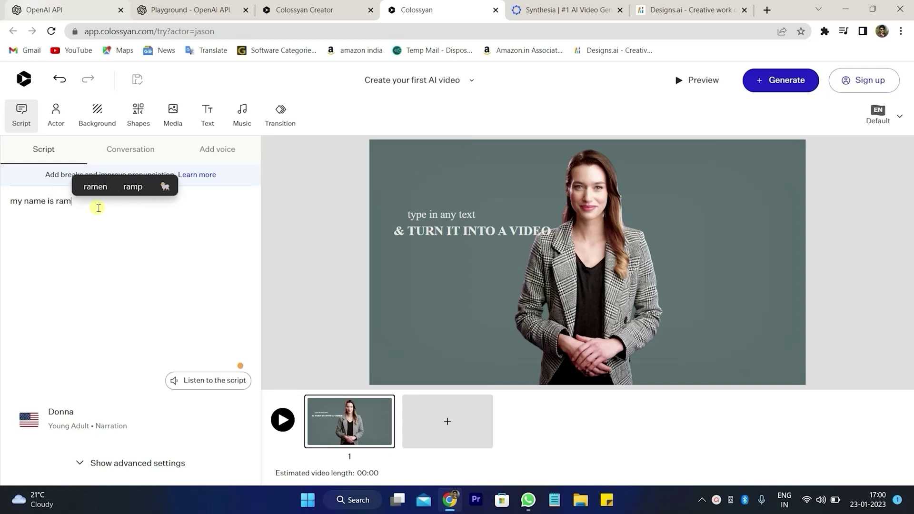
{"action": "left_click", "coordinate": [206, 382]}
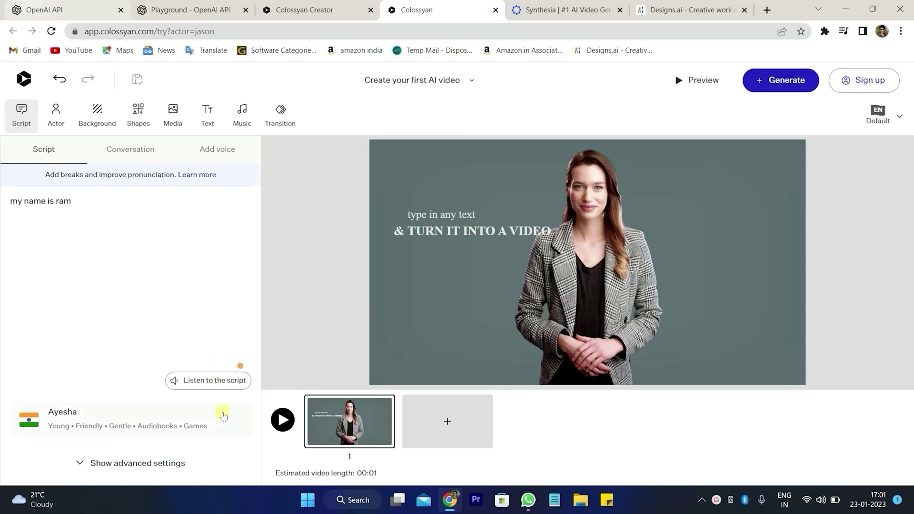
{"action": "left_click", "coordinate": [231, 380]}
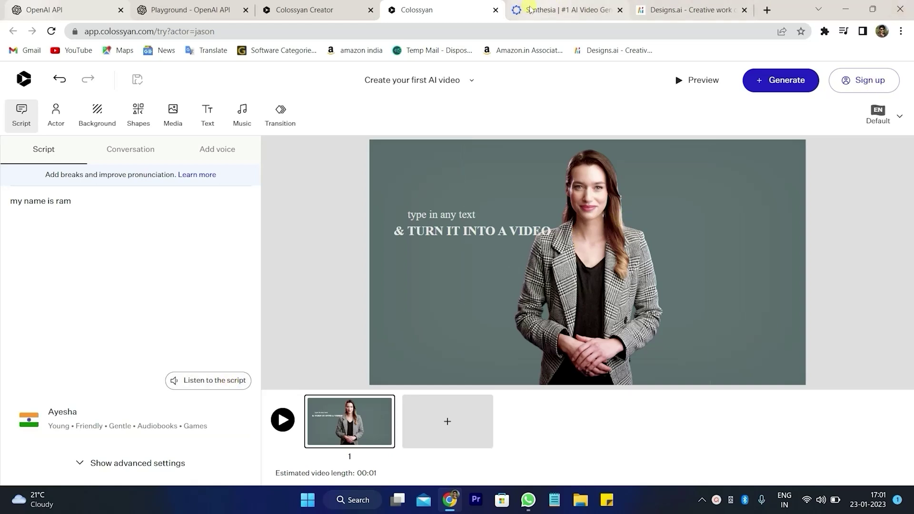
Step: Switch to the Synthesia site and read its introduction, highlighting the number of supported languages
{"action": "left_click", "coordinate": [527, 10]}
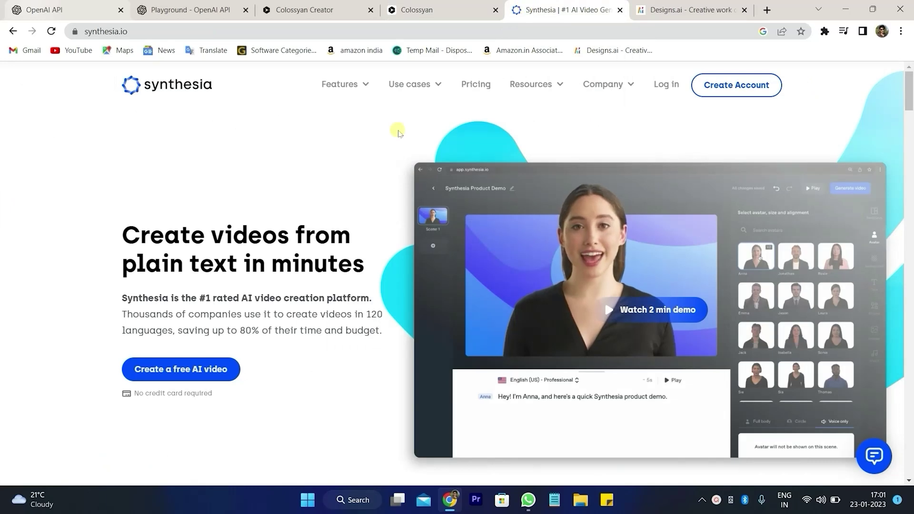
{"action": "scroll", "coordinate": [316, 266], "scroll_direction": "down", "scroll_amount": 1}
{"action": "scroll", "coordinate": [315, 269], "scroll_direction": "down", "scroll_amount": 1}
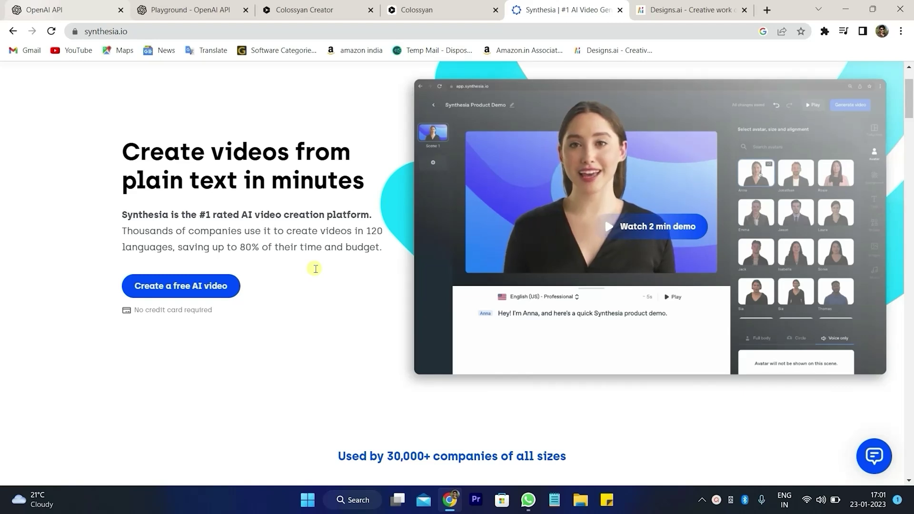
{"action": "double_click", "coordinate": [368, 228]}
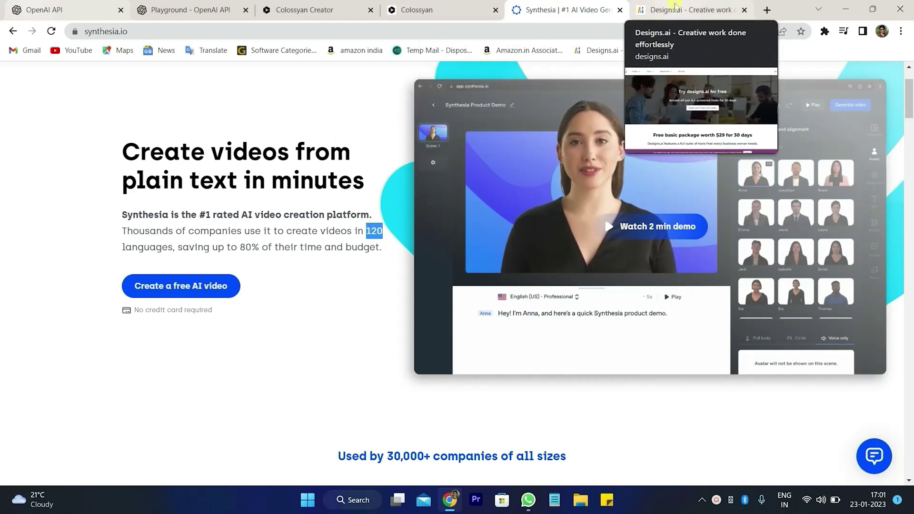
Step: Switch to Designs.ai to view its creation tools, compare it with Synthesia, and return to the Colossyan video editor
{"action": "left_click", "coordinate": [675, 6]}
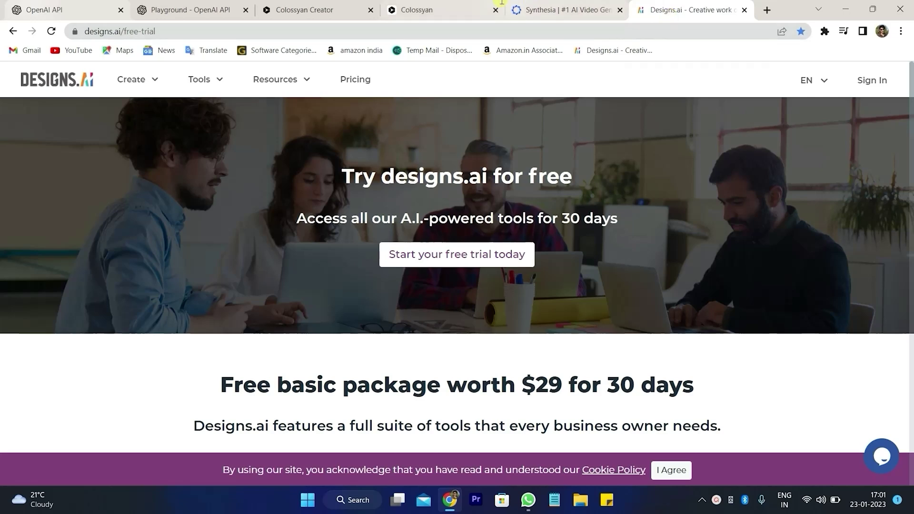
{"action": "left_click", "coordinate": [156, 79]}
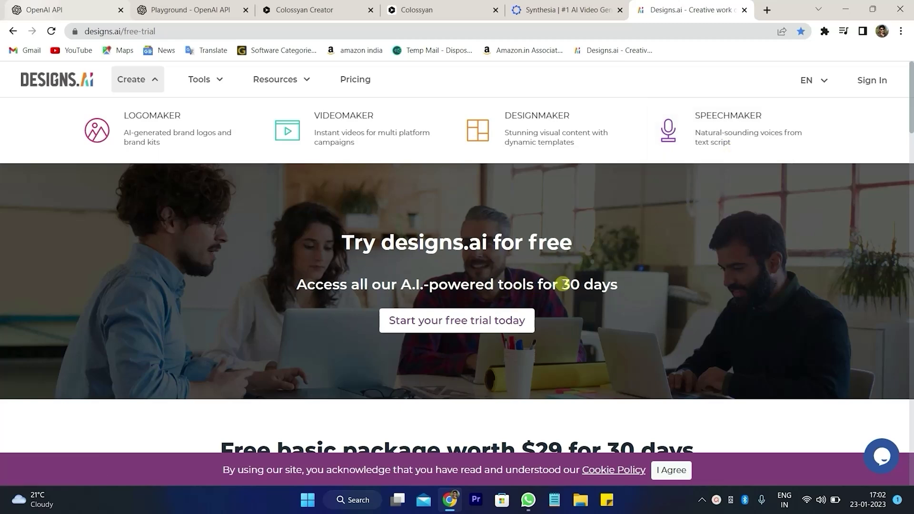
{"action": "left_click", "coordinate": [564, 12]}
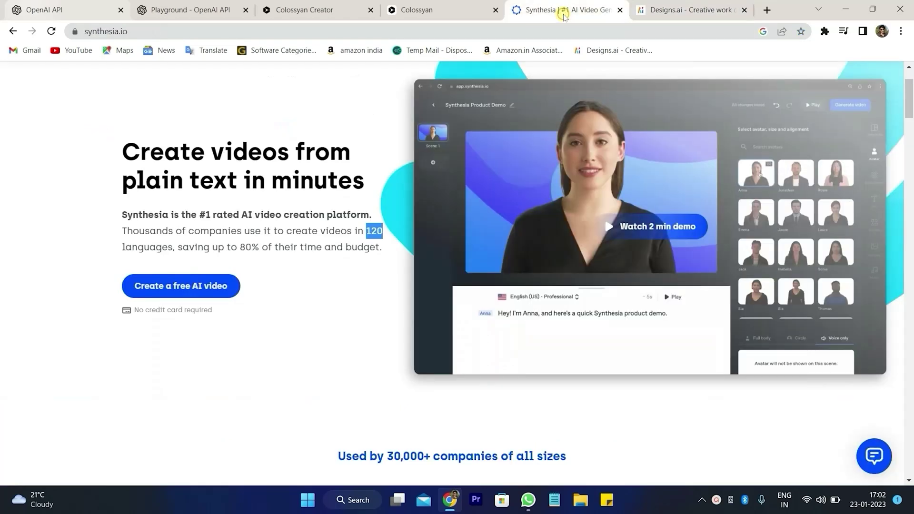
{"action": "left_click", "coordinate": [713, 13]}
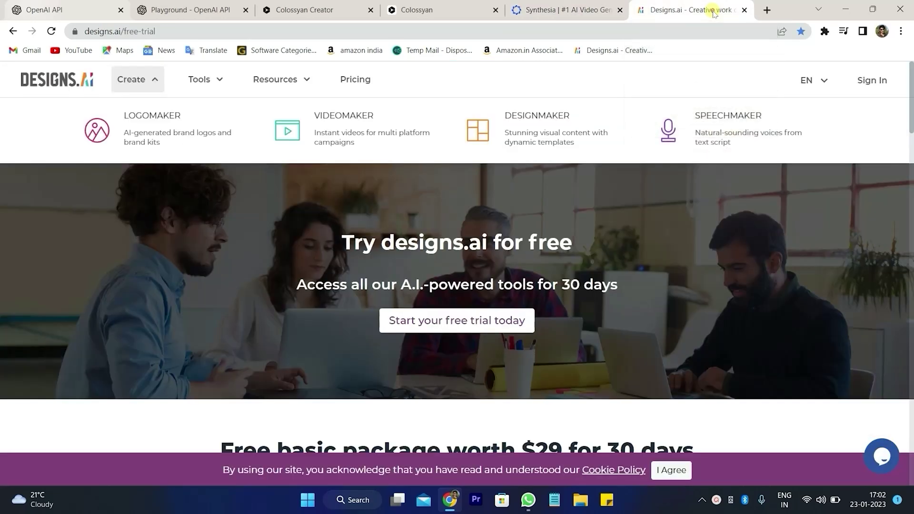
{"action": "left_click", "coordinate": [538, 13]}
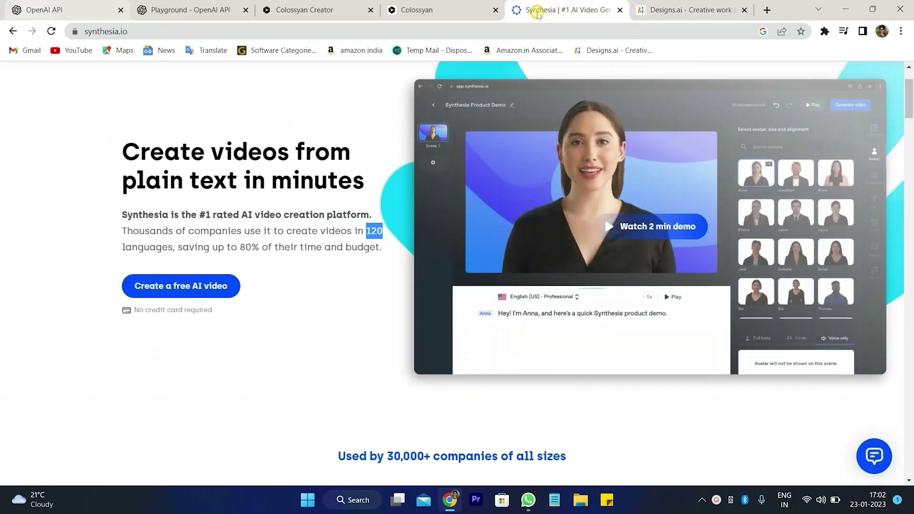
{"action": "left_click", "coordinate": [422, 9]}
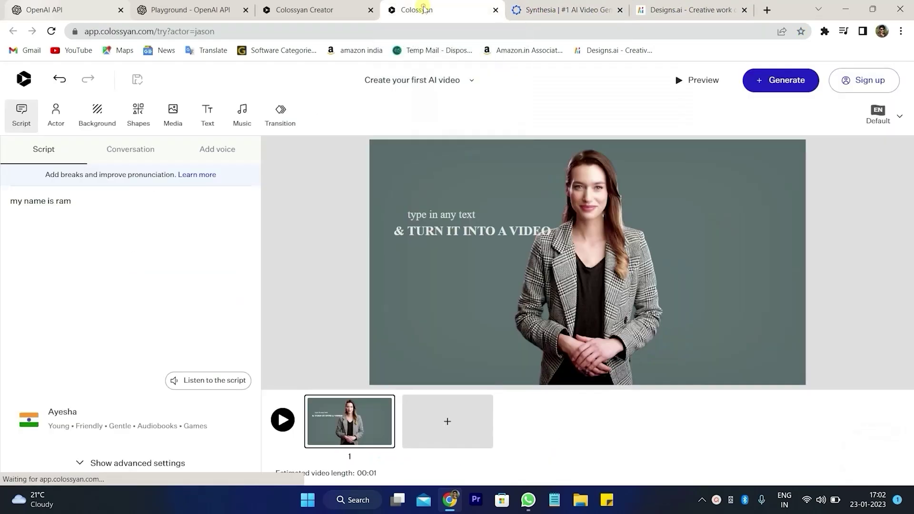